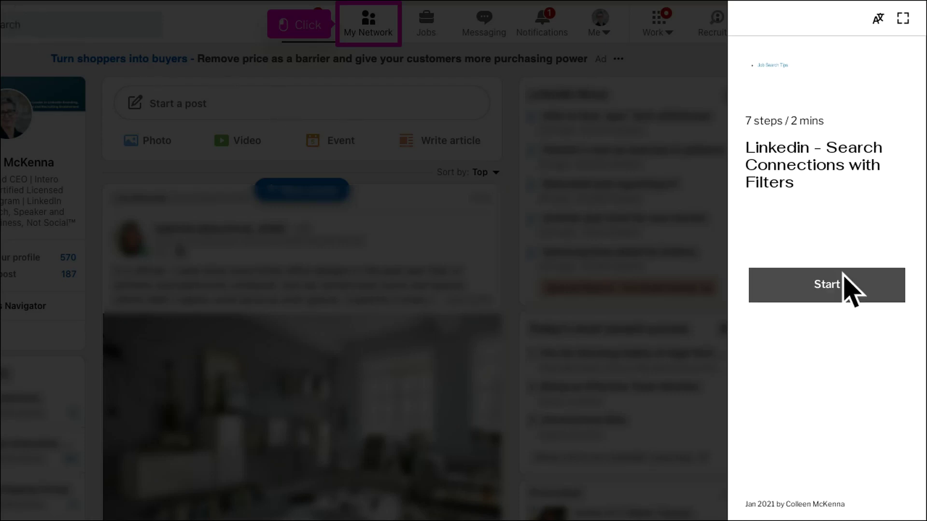
- Start the interactive LinkedIn tutorial on filtering connections
{"action": "left_click", "coordinate": [849, 289]}
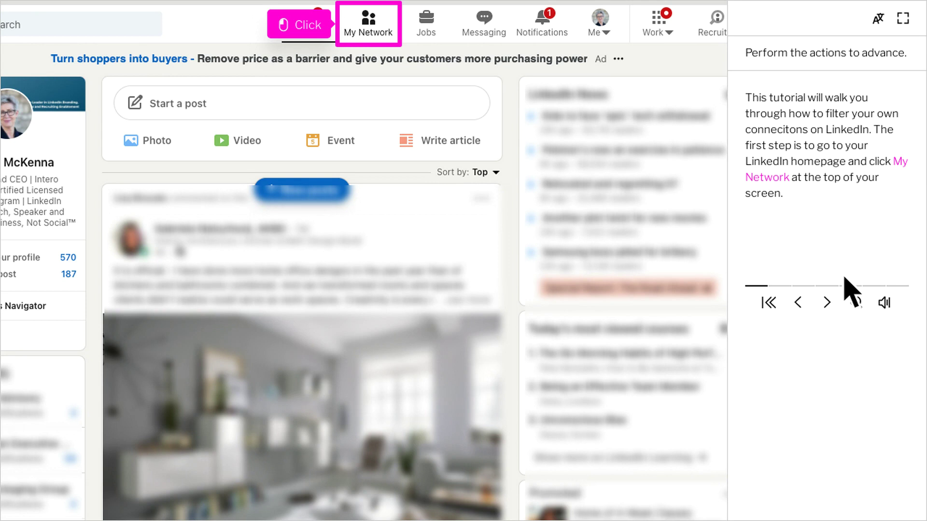
- Go to the My Network page from the top navigation bar
{"action": "left_click", "coordinate": [388, 40]}
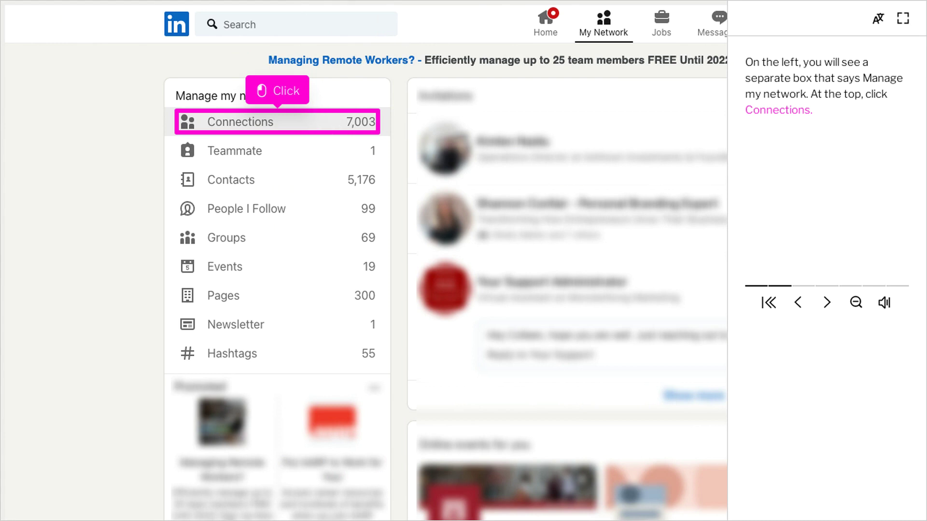
- Open the 7,003-connection list and turn it into a filtered people search
{"action": "left_click", "coordinate": [297, 122]}
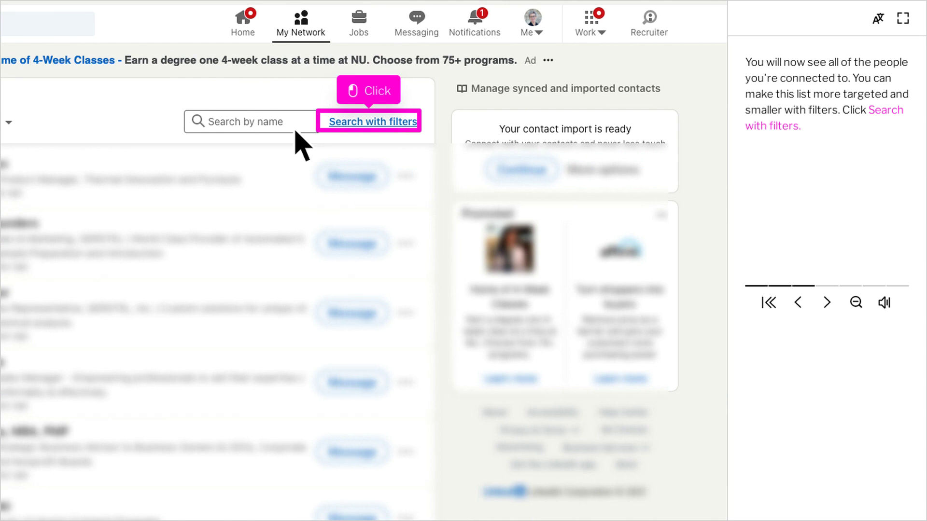
{"action": "left_click", "coordinate": [386, 130]}
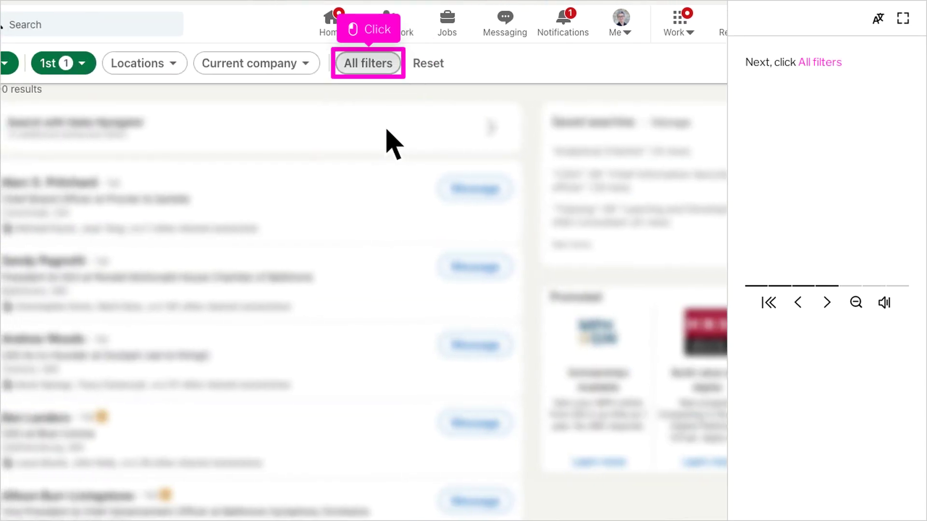
{"action": "left_click", "coordinate": [386, 72]}
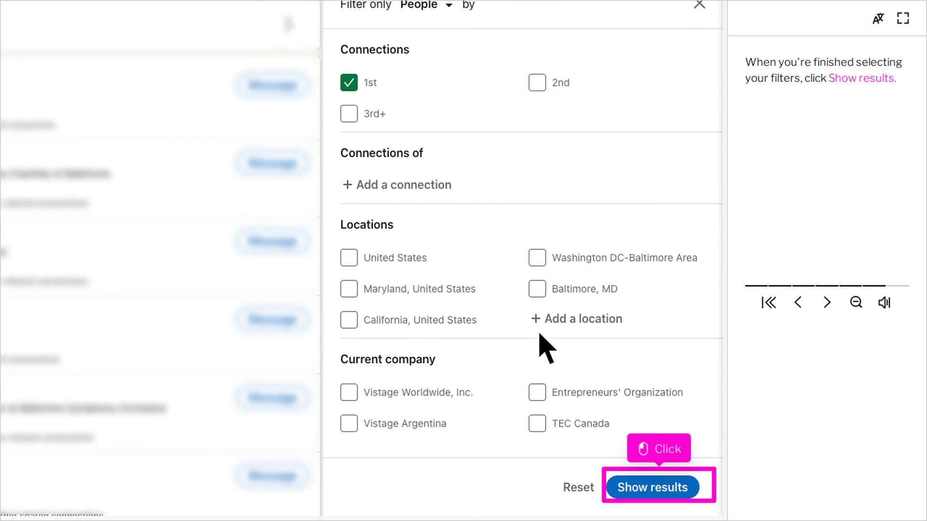
- Apply the All filters selections to list the filtered 1st-degree connections
{"action": "left_click", "coordinate": [677, 485]}
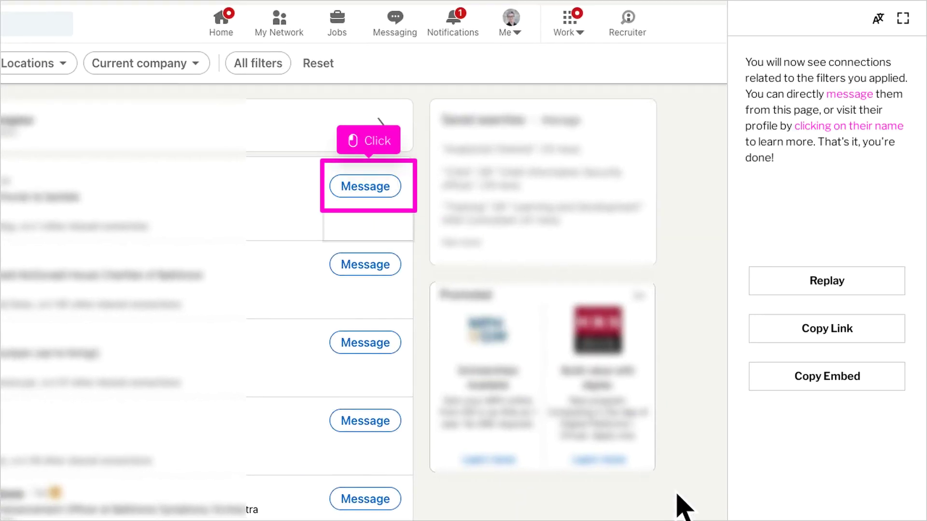